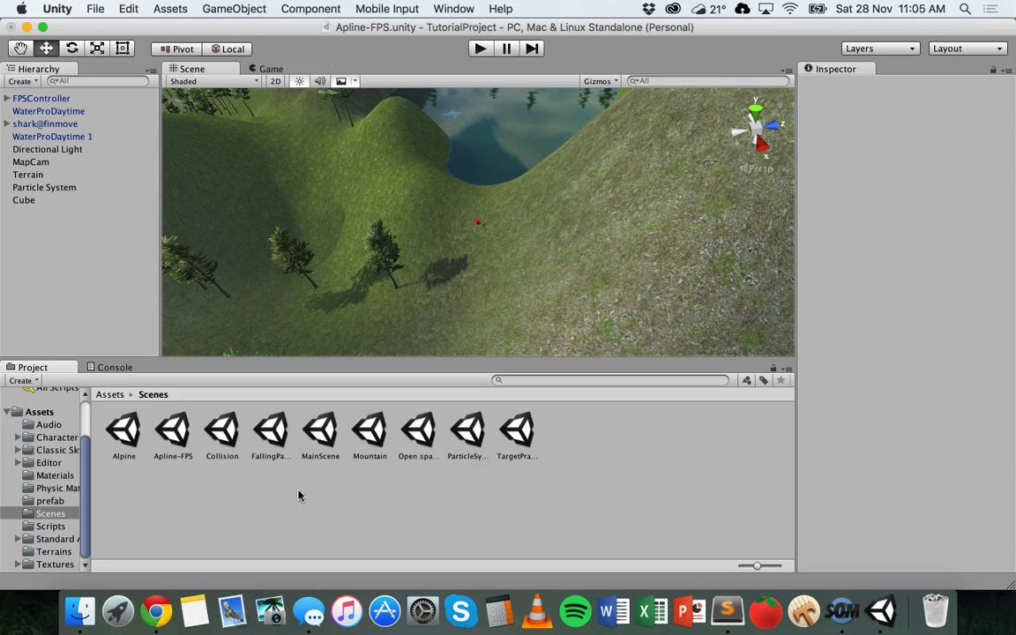
# Zoom the Scene view in toward the small red cube on the grassy hillside
pyautogui.scroll(-2, 310, 220)
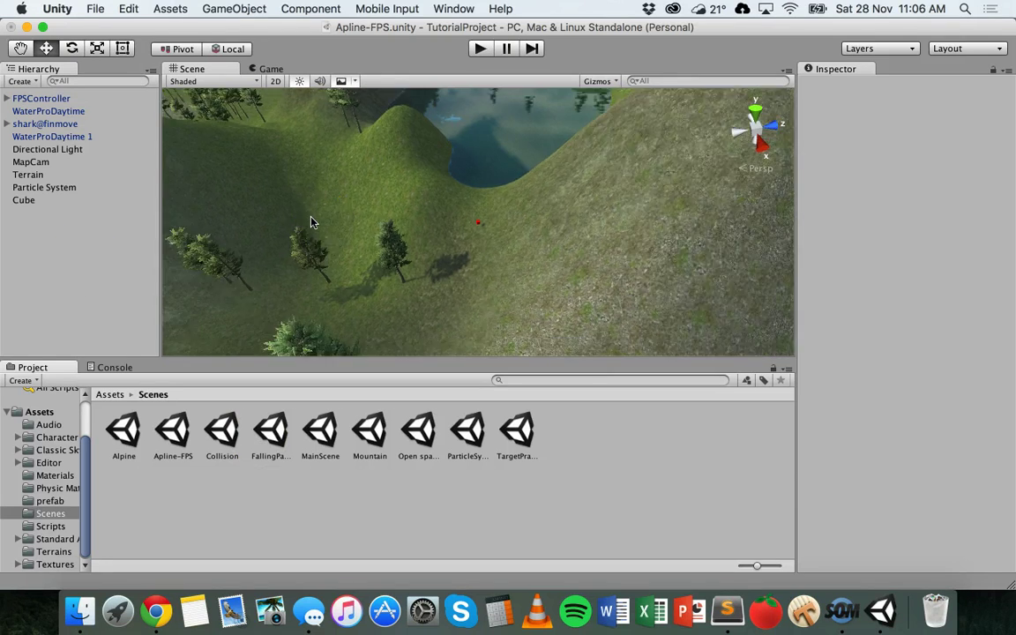
pyautogui.scroll(-5, 311, 222)
pyautogui.scroll(5, 311, 222)
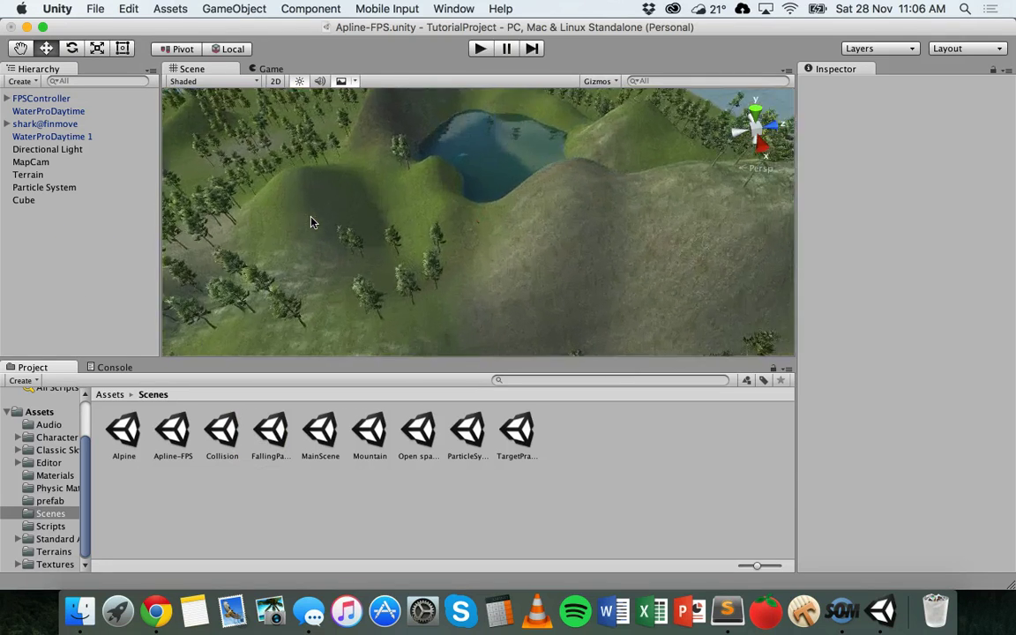
pyautogui.scroll(5, 311, 222)
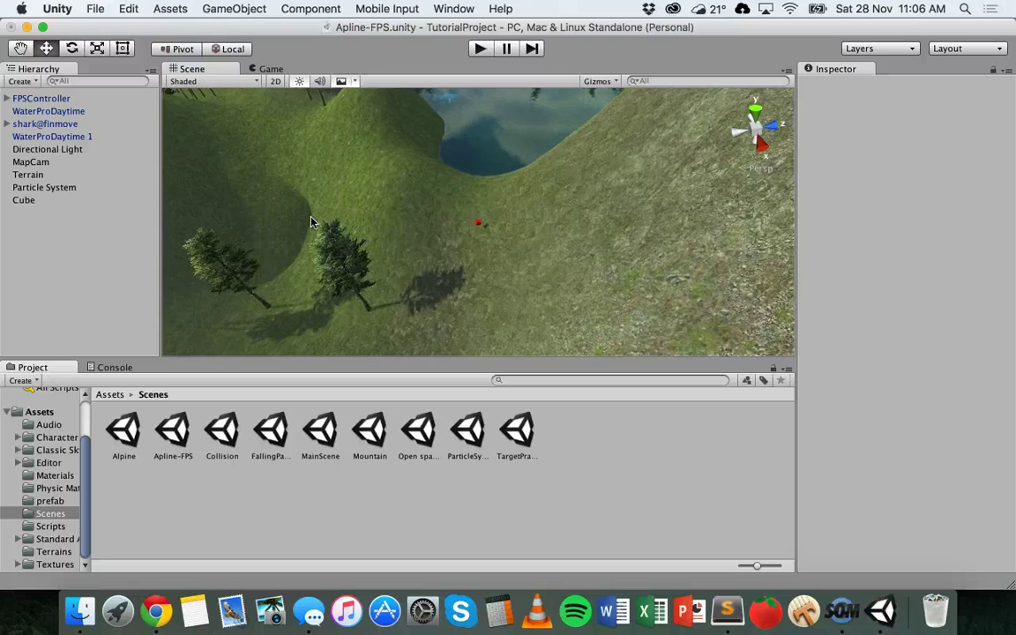
pyautogui.scroll(5, 310, 222)
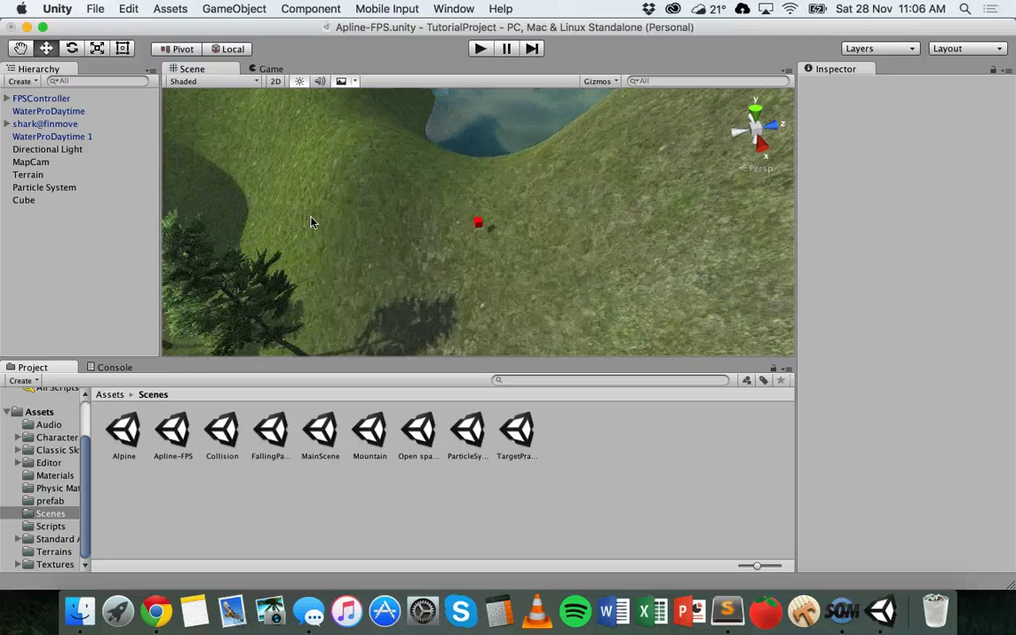
# Select the Cube from the Hierarchy and frame it in the Scene view, zoomed out slightly
pyautogui.click(494, 246)
pyautogui.doubleClick(53, 200)
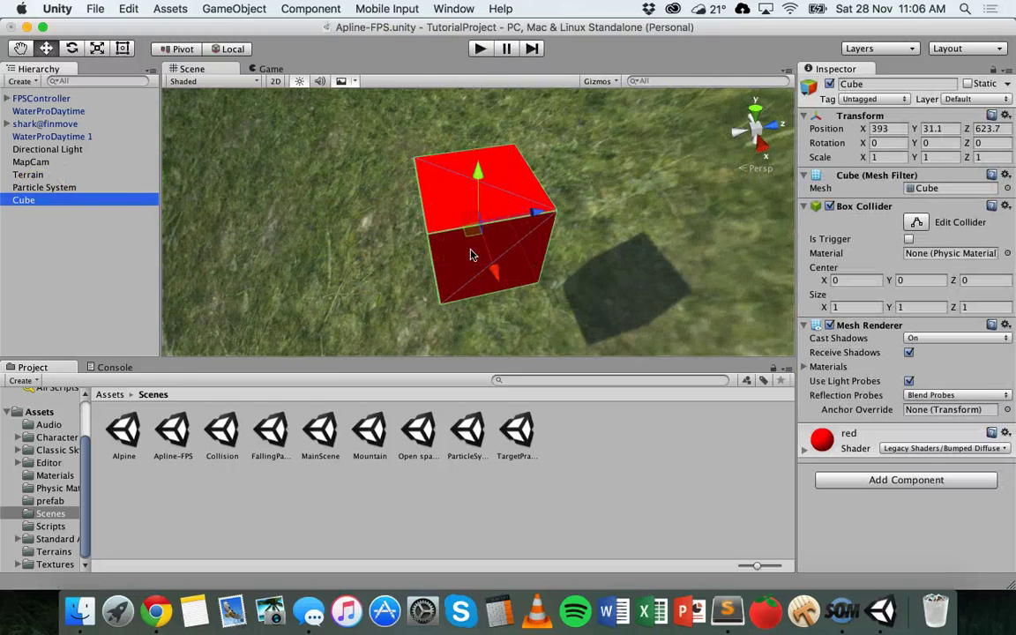
pyautogui.scroll(-5, 470, 255)
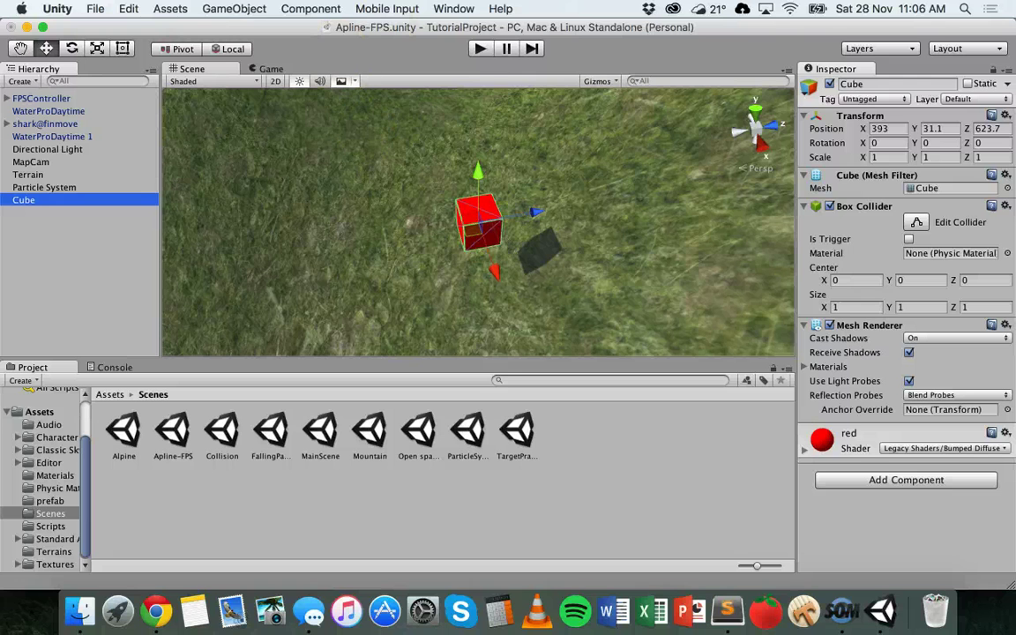
# Open the Animation window and dock it beside the Project and Console tabs
pyautogui.click(453, 9)
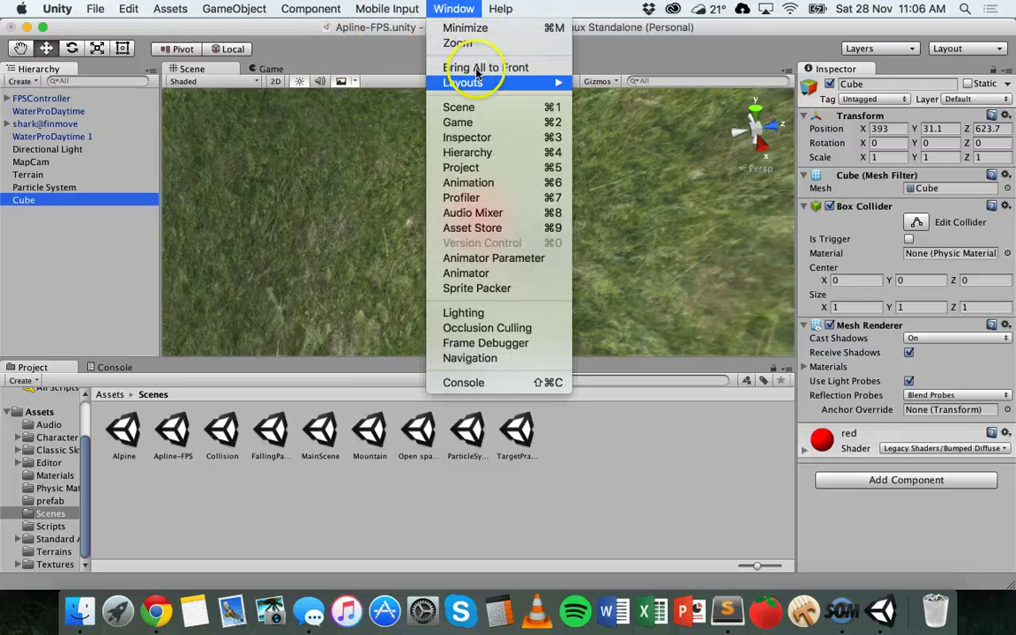
pyautogui.click(479, 185)
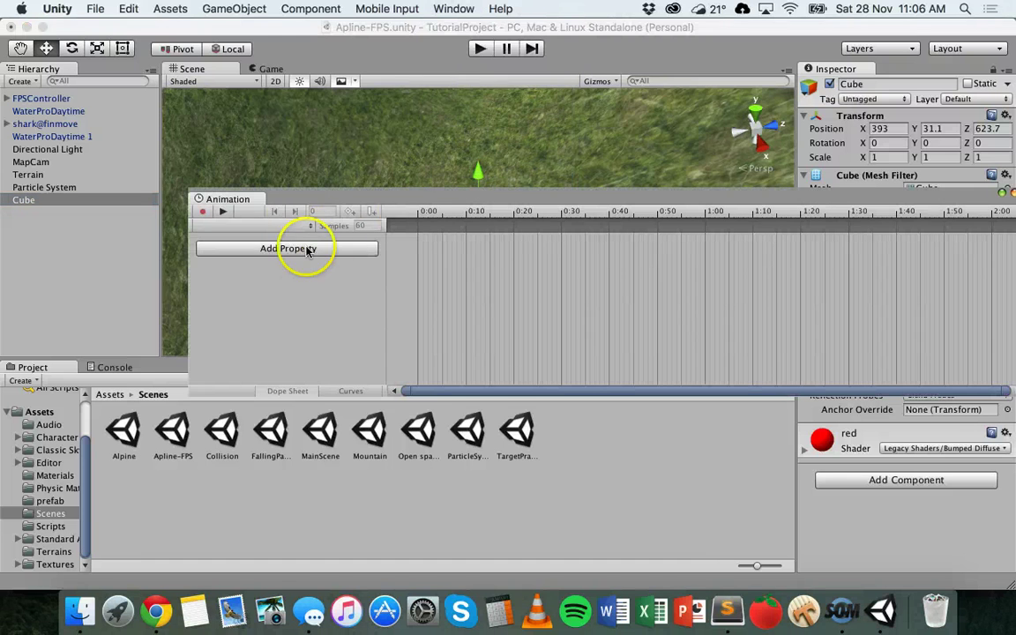
pyautogui.moveTo(325, 200)
pyautogui.mouseDown()
pyautogui.moveTo(335, 199)
pyautogui.moveTo(324, 199)
pyautogui.mouseUp()
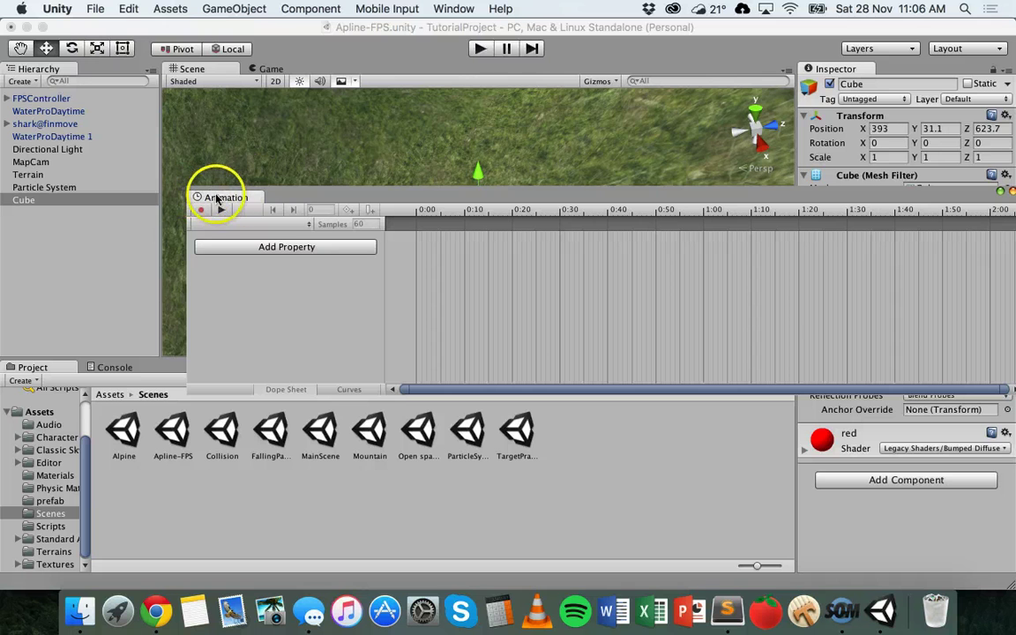
pyautogui.moveTo(218, 198); pyautogui.dragTo(157, 370)
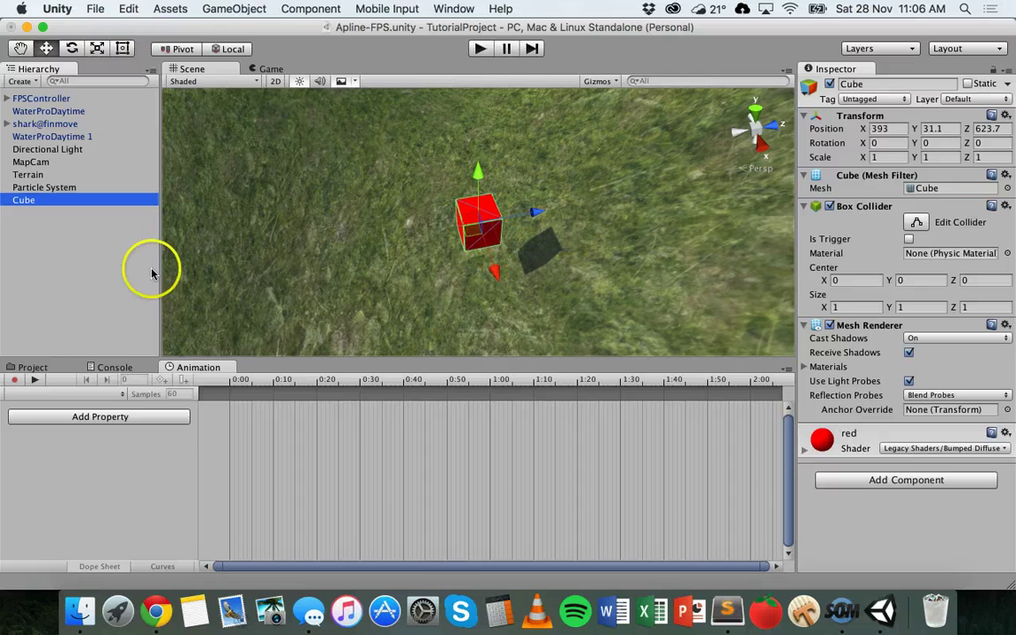
pyautogui.click(27, 367)
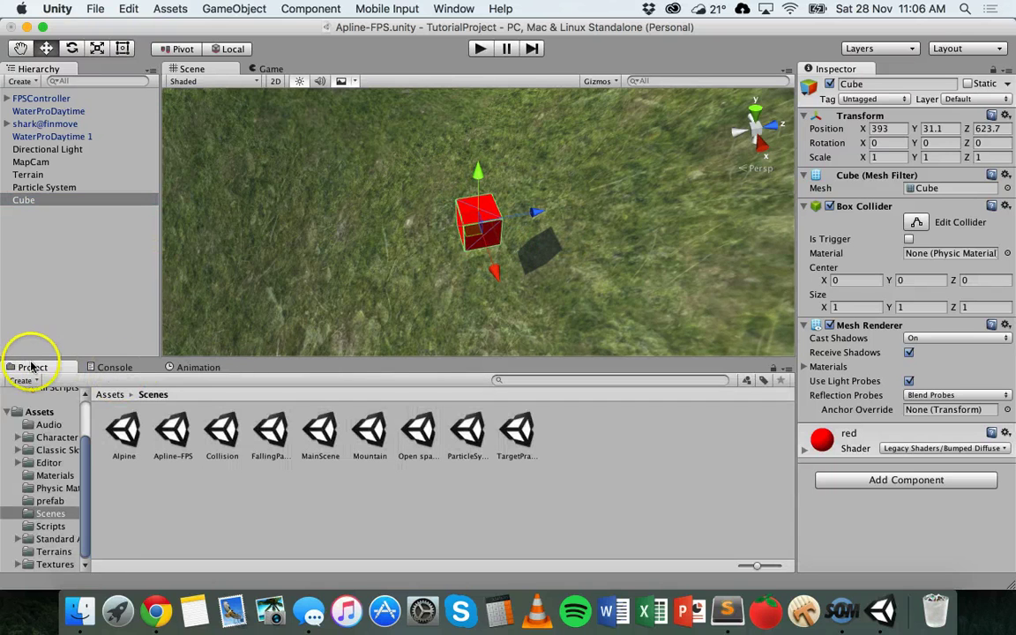
pyautogui.click(173, 367)
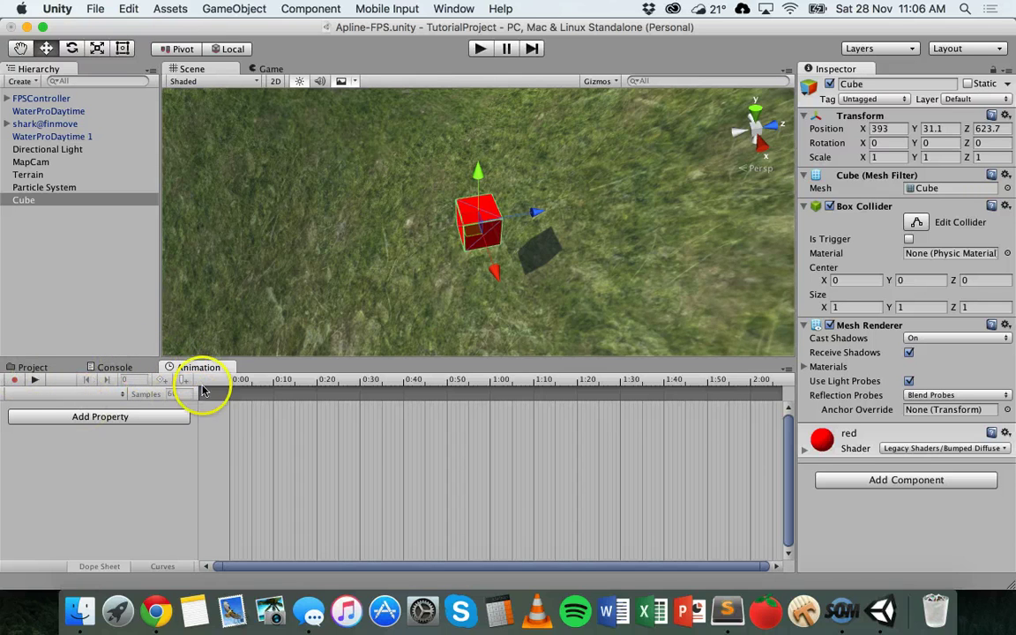
# With the red cube selected, create an animate_cube clip saved in the Assets folder
pyautogui.click(27, 203)
pyautogui.click(474, 225)
pyautogui.click(471, 225)
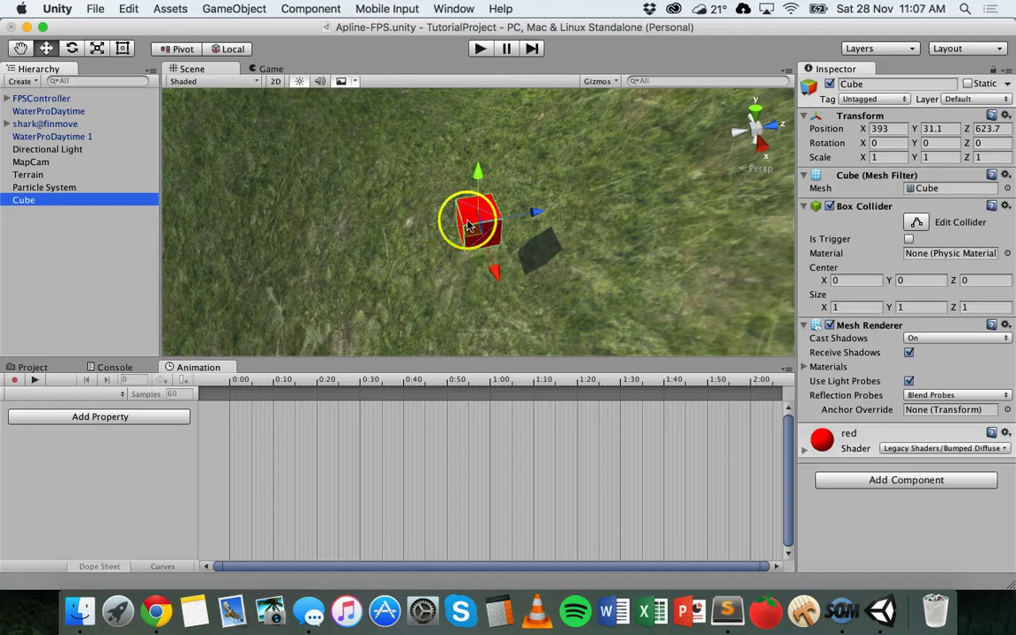
pyautogui.click(115, 420)
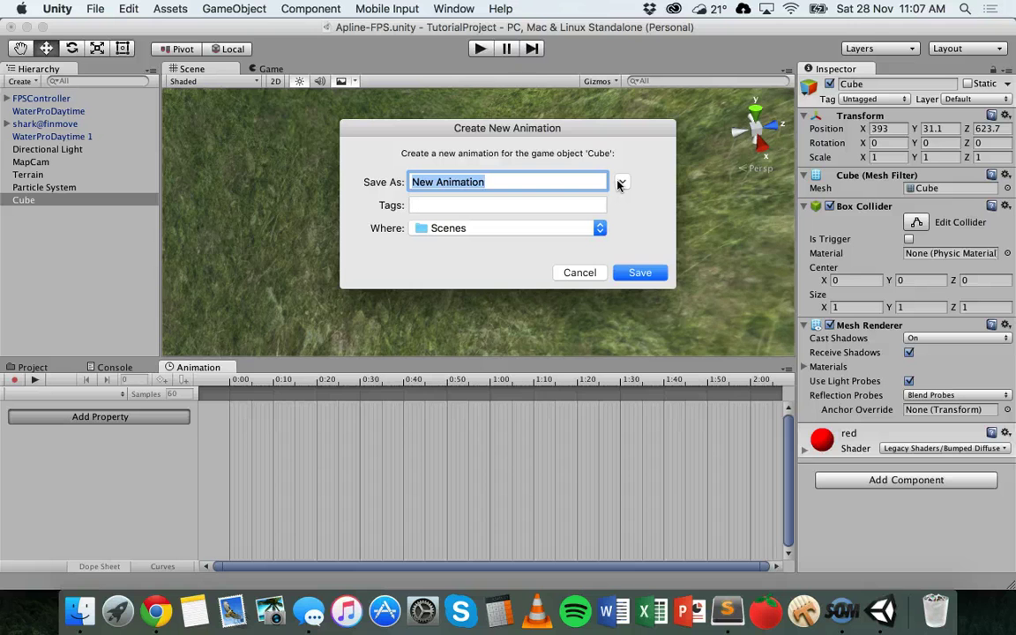
pyautogui.click(621, 183)
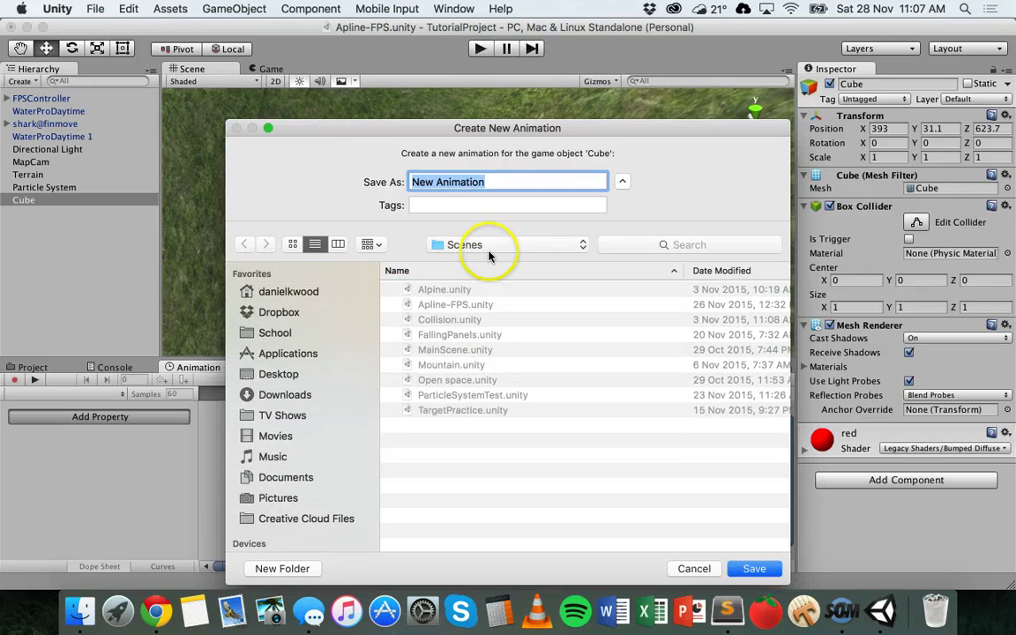
pyautogui.click(486, 248)
pyautogui.click(465, 261)
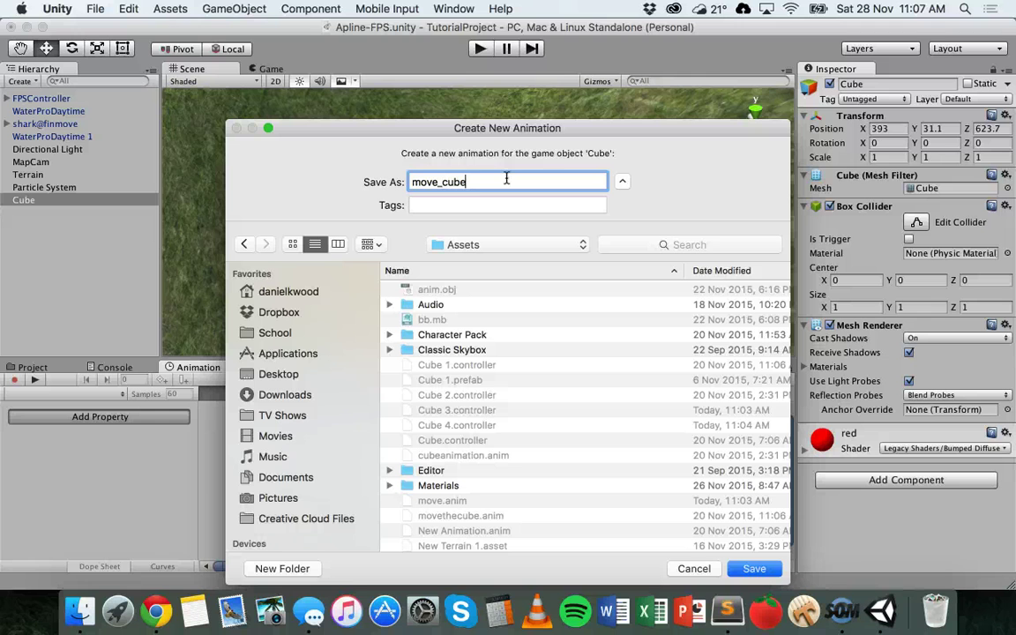
pyautogui.click(425, 181)
pyautogui.click(746, 567)
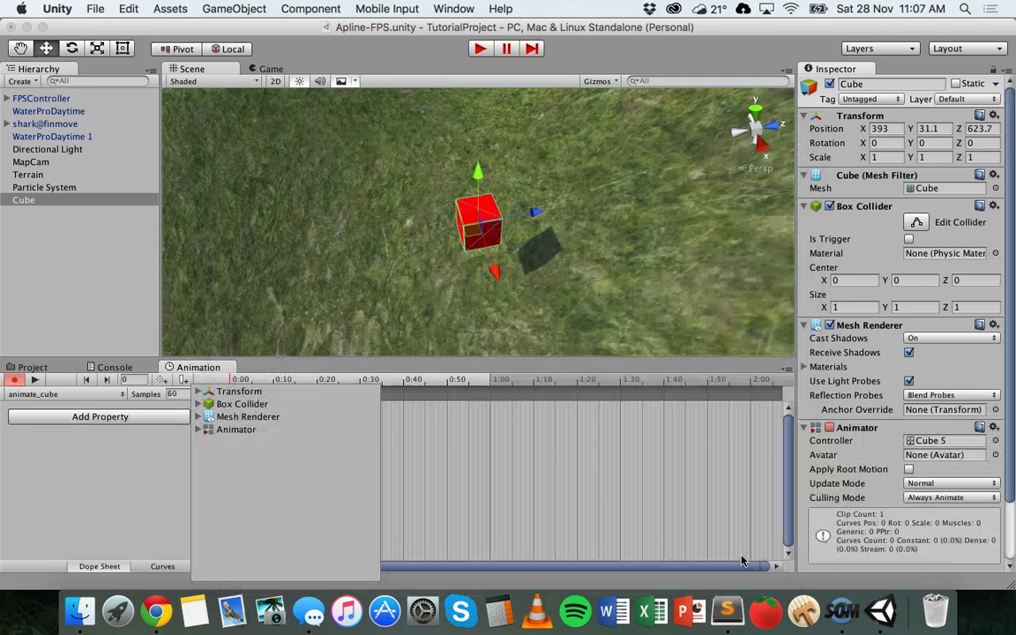
# Add a Cube Position track to the clip and set the playhead to 0:00
pyautogui.click(200, 392)
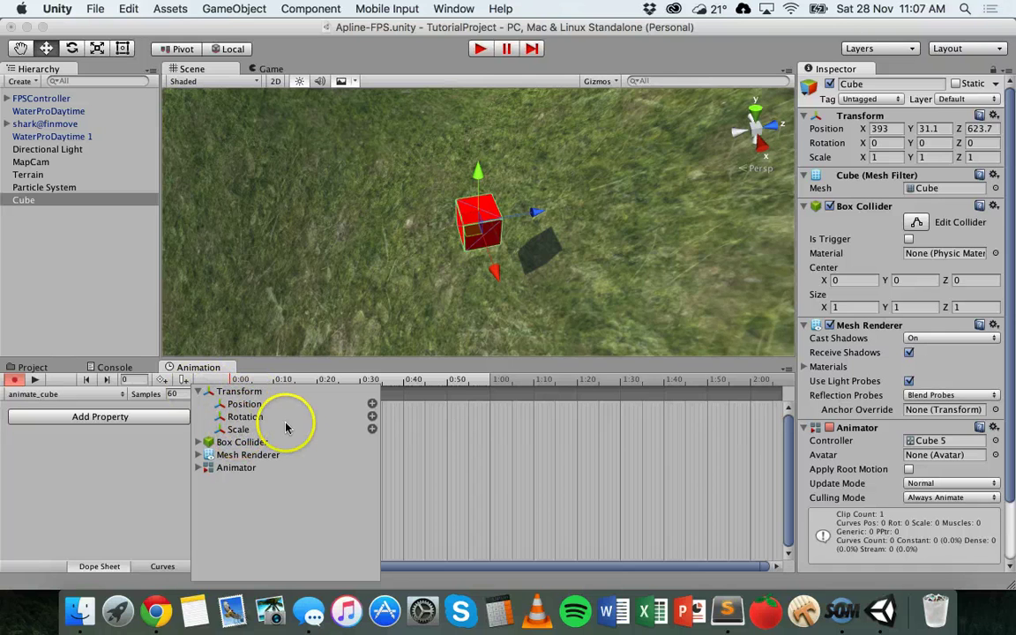
pyautogui.click(374, 405)
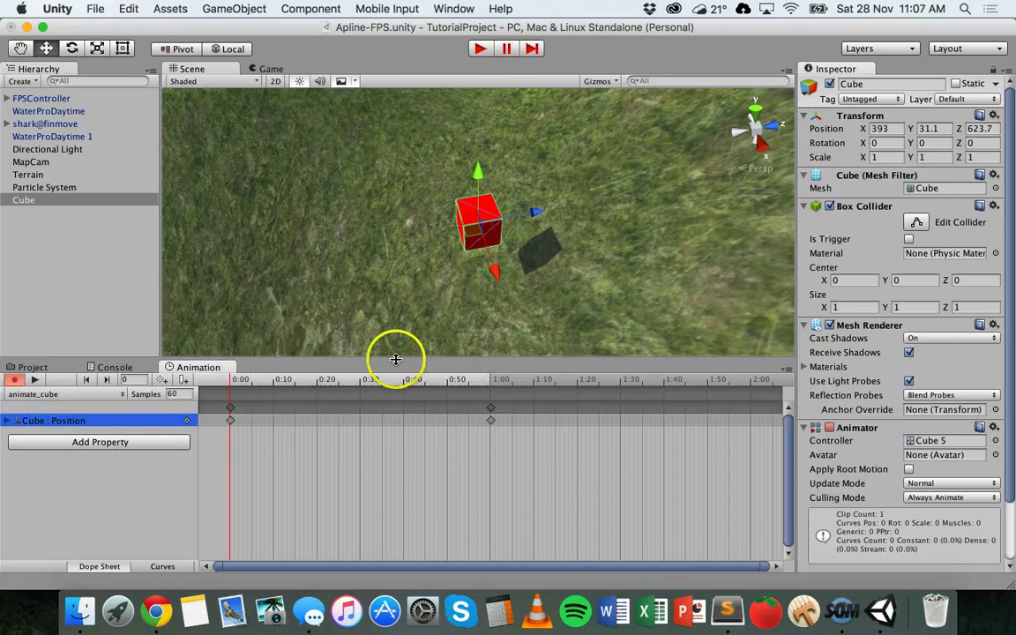
pyautogui.scroll(-5, 444, 263)
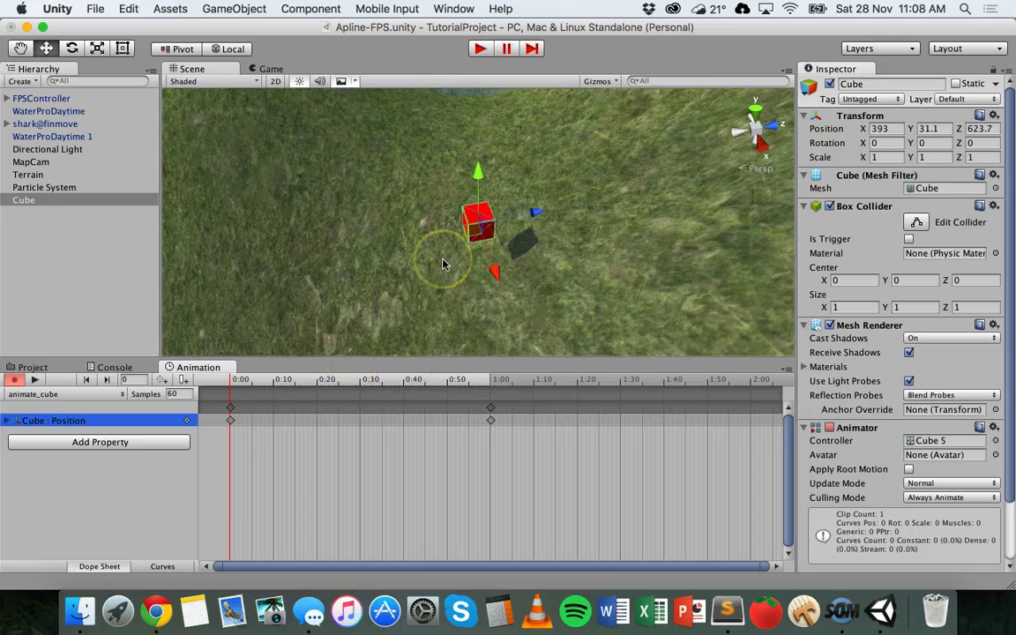
pyautogui.scroll(-3, 444, 263)
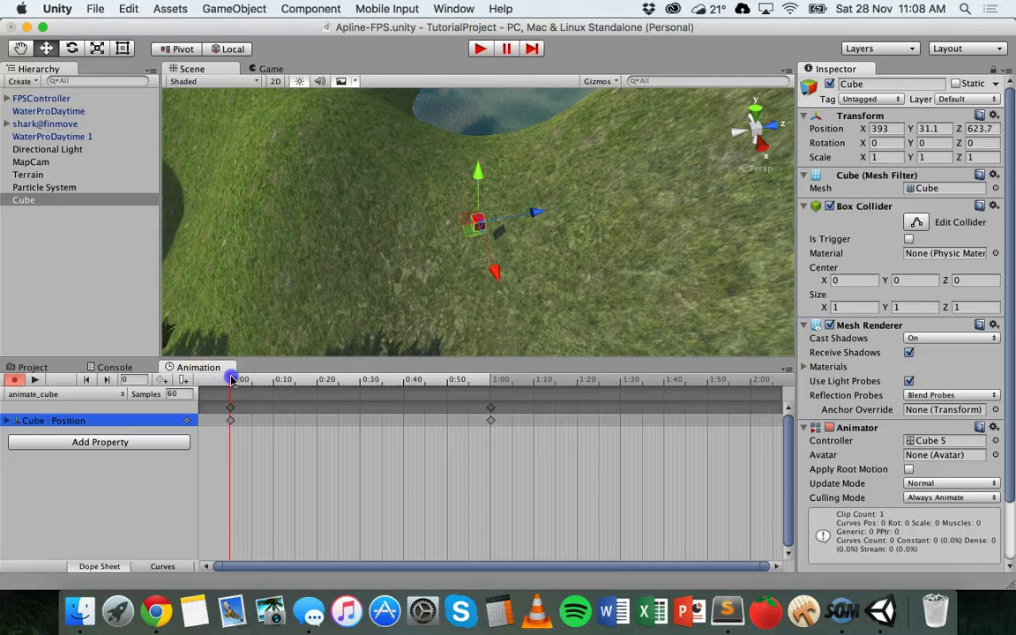
pyautogui.click(236, 378)
pyautogui.moveTo(242, 382); pyautogui.dragTo(225, 381)
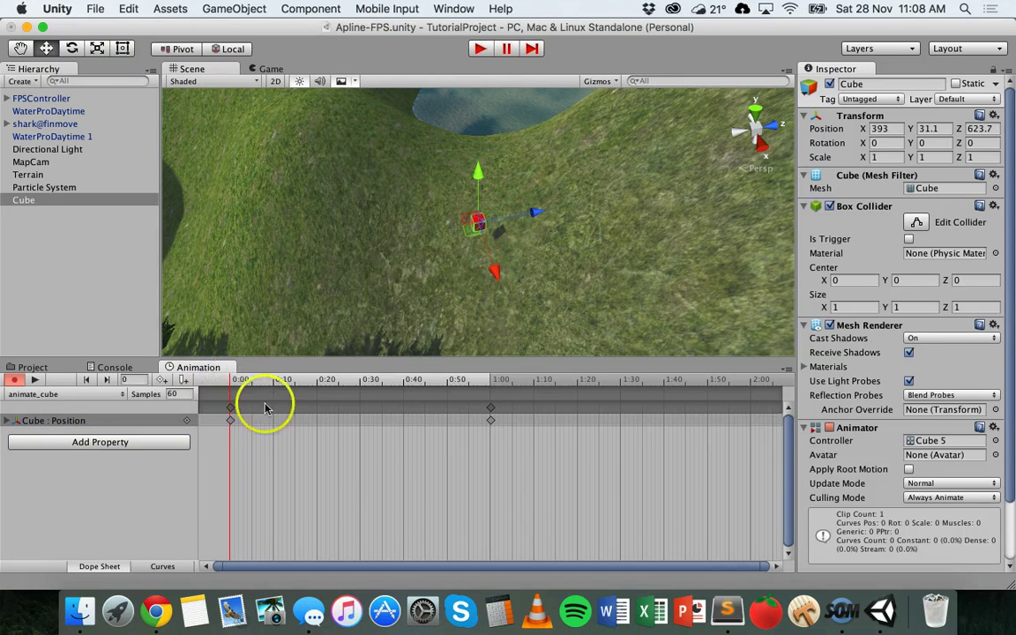
# At about 0:40, move the cube along Z and raise it to Y 39.6, recording a keyframe
pyautogui.moveTo(233, 379); pyautogui.dragTo(396, 371)
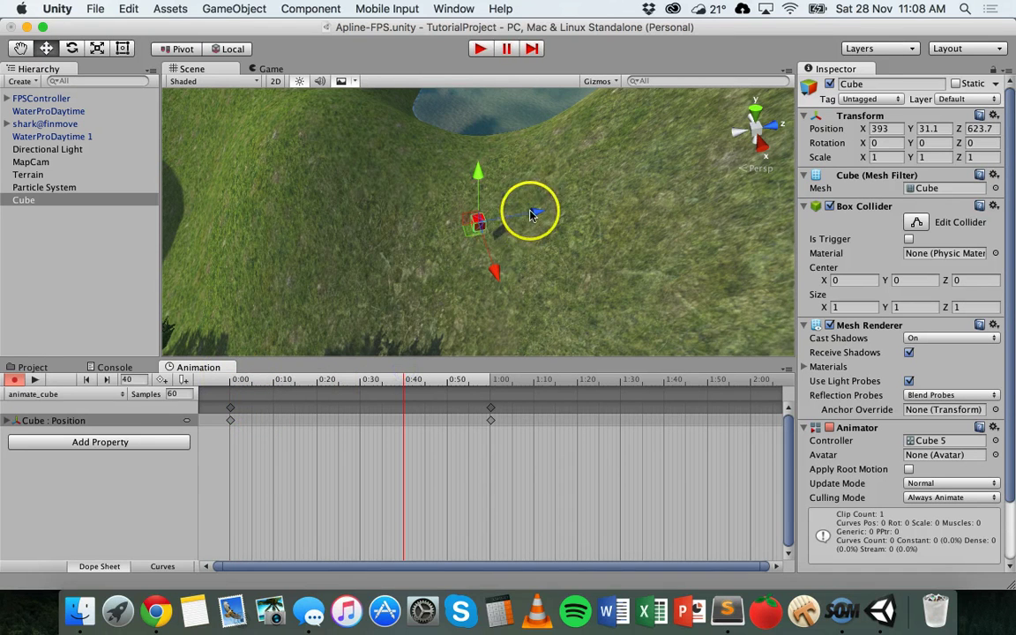
pyautogui.moveTo(532, 212); pyautogui.dragTo(578, 209)
pyautogui.moveTo(516, 164); pyautogui.dragTo(533, 99)
pyautogui.moveTo(578, 145); pyautogui.dragTo(607, 143)
pyautogui.moveTo(562, 93); pyautogui.dragTo(575, 69)
pyautogui.moveTo(609, 116); pyautogui.dragTo(634, 109)
pyautogui.click(404, 386)
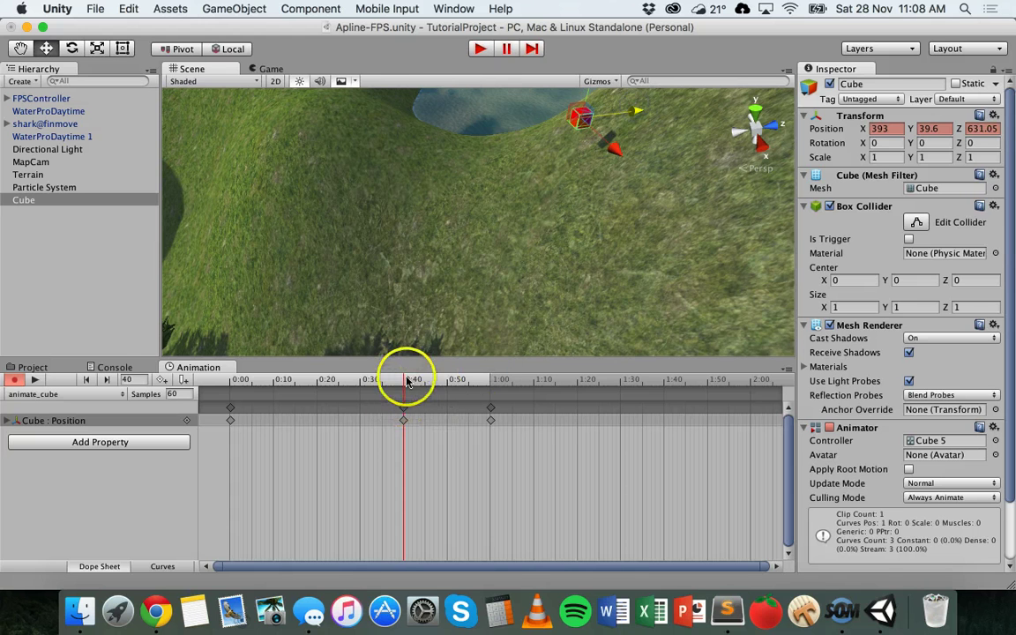
pyautogui.moveTo(404, 386); pyautogui.dragTo(283, 366)
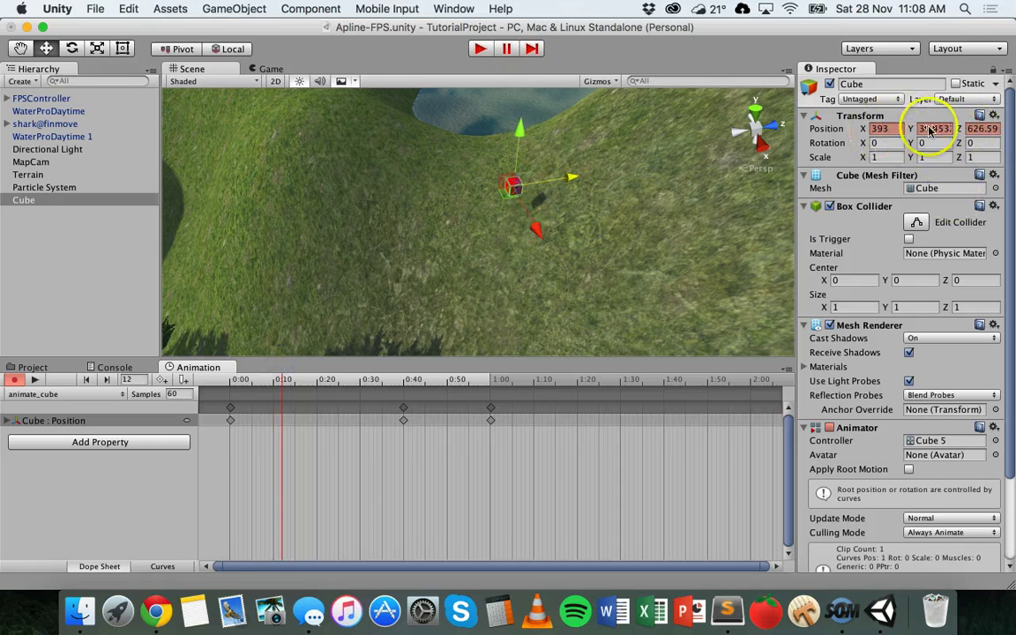
pyautogui.click(283, 380)
pyautogui.moveTo(282, 381); pyautogui.dragTo(205, 384)
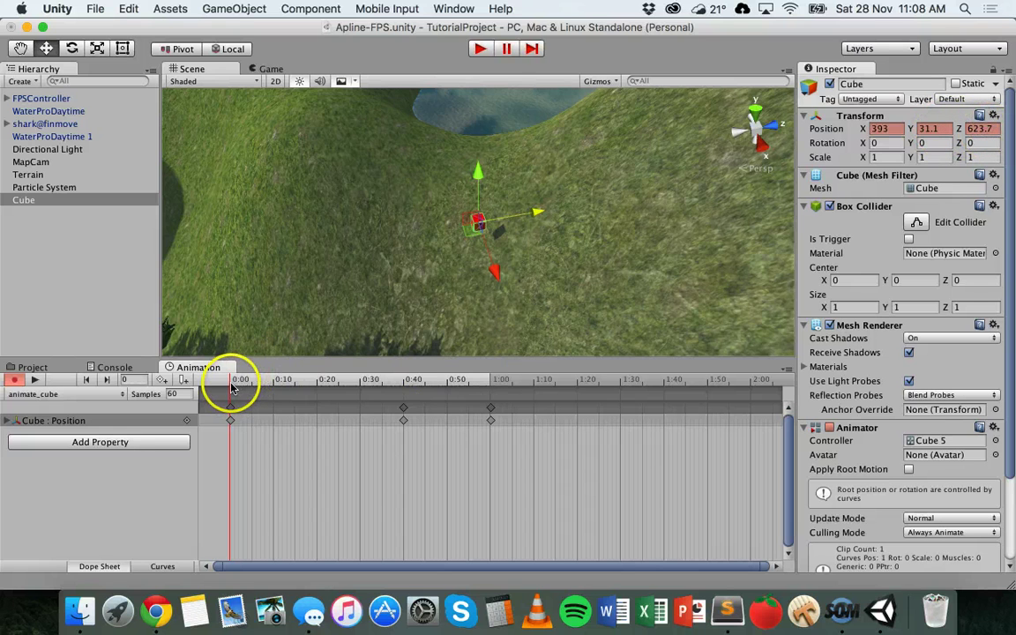
pyautogui.moveTo(236, 386)
pyautogui.mouseDown()
pyautogui.moveTo(424, 367)
pyautogui.moveTo(548, 384)
pyautogui.moveTo(227, 378)
pyautogui.moveTo(496, 393)
pyautogui.moveTo(270, 368)
pyautogui.moveTo(414, 354)
pyautogui.moveTo(458, 374)
pyautogui.moveTo(236, 378)
pyautogui.mouseUp()
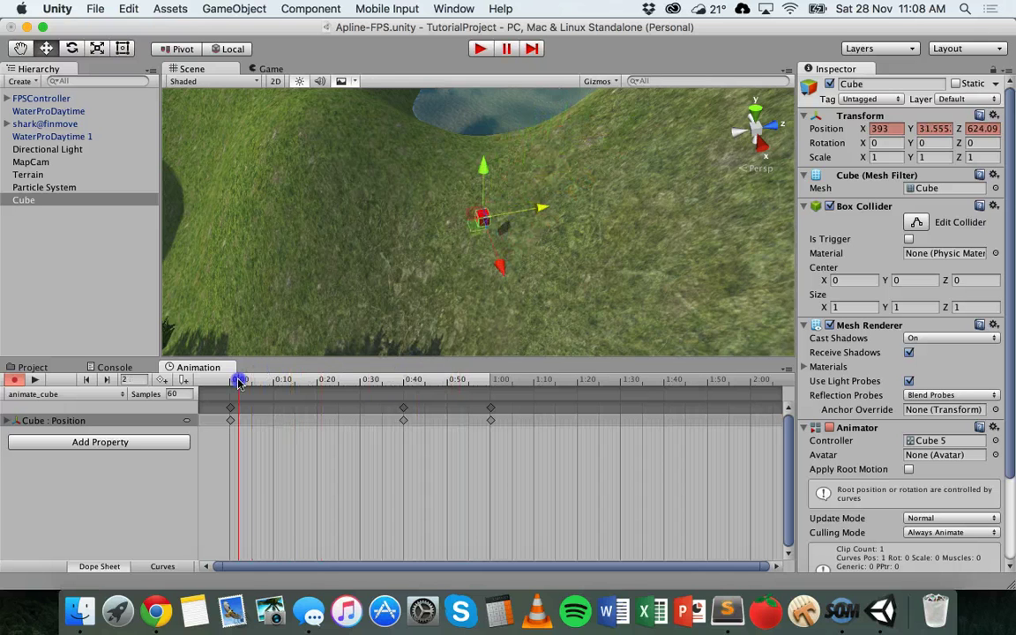
pyautogui.click(477, 50)
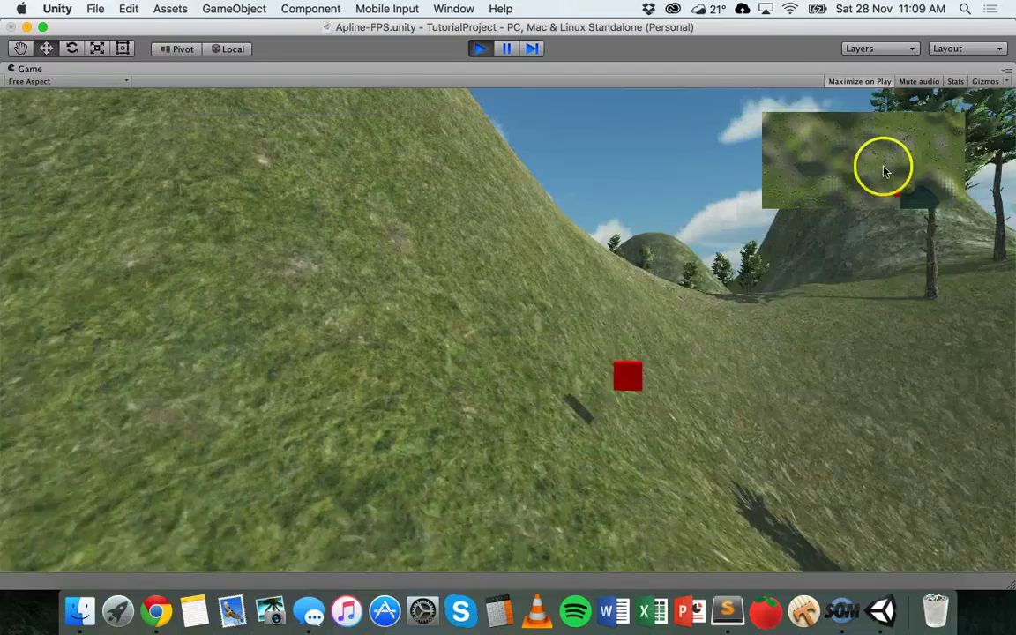
pyautogui.moveTo(885, 170); pyautogui.dragTo(483, 57)
pyautogui.click(483, 55)
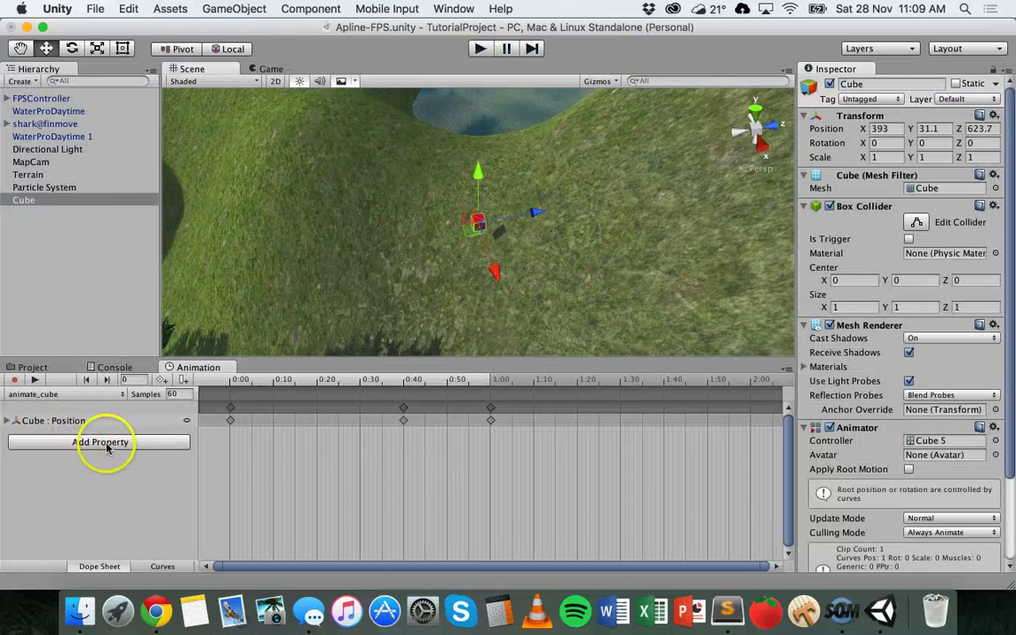
# Add a Cube Rotation track to the clip and move the playhead to 0:20
pyautogui.click(98, 443)
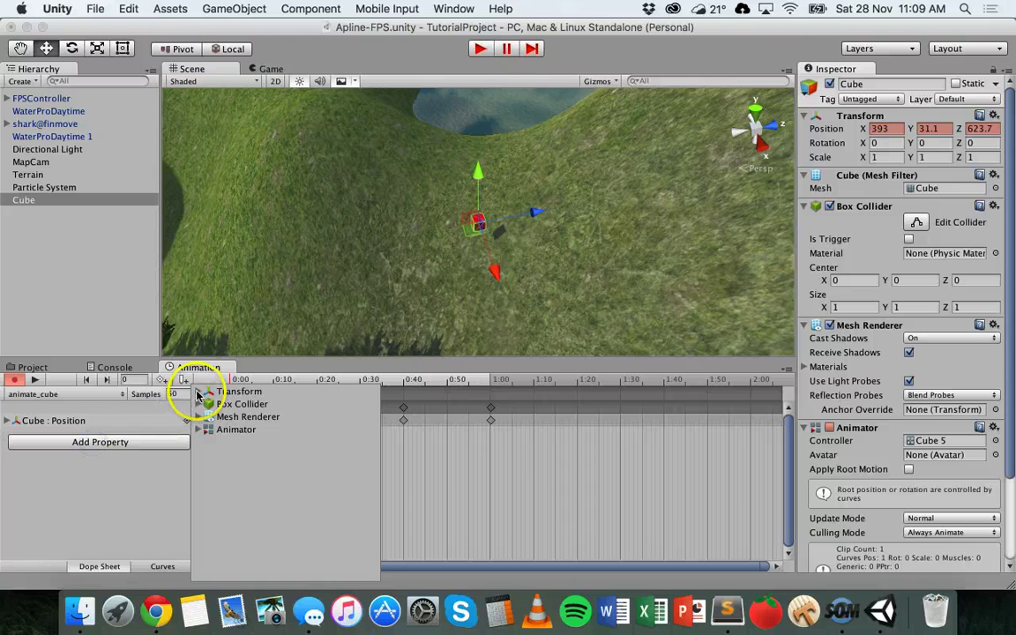
pyautogui.click(199, 392)
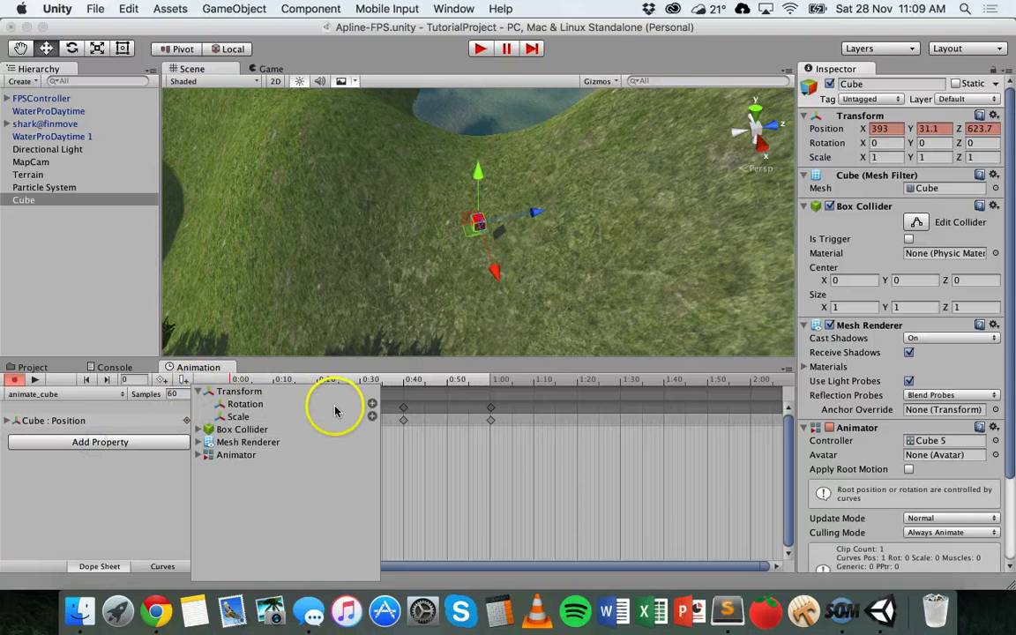
pyautogui.click(372, 404)
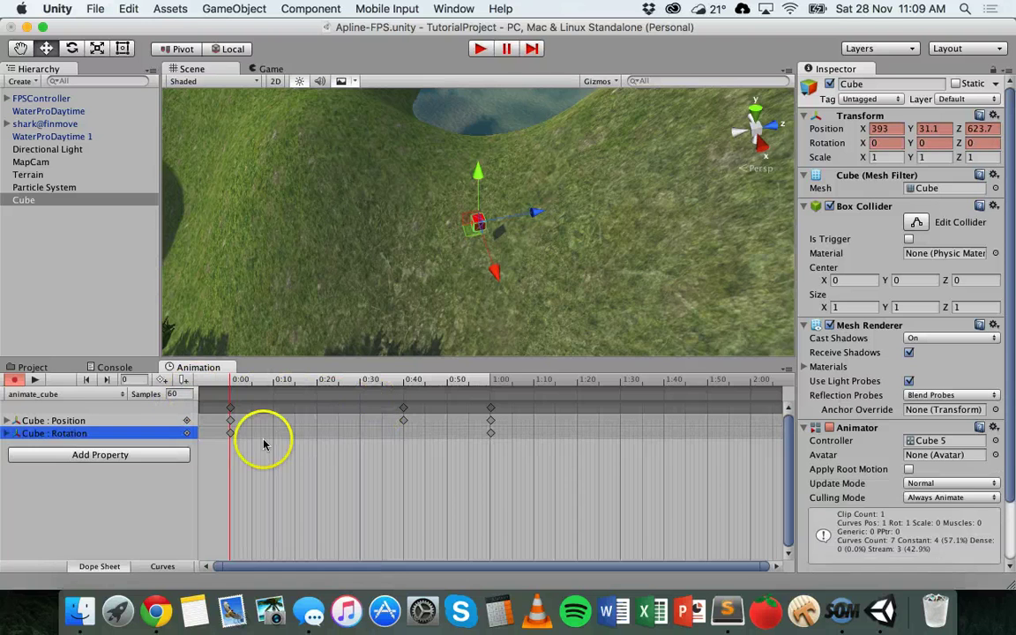
pyautogui.moveTo(229, 379); pyautogui.dragTo(321, 367)
# Rotate the cube at 0:20, add a Rotation keyframe there, and scrub to preview
pyautogui.click(99, 53)
pyautogui.click(72, 48)
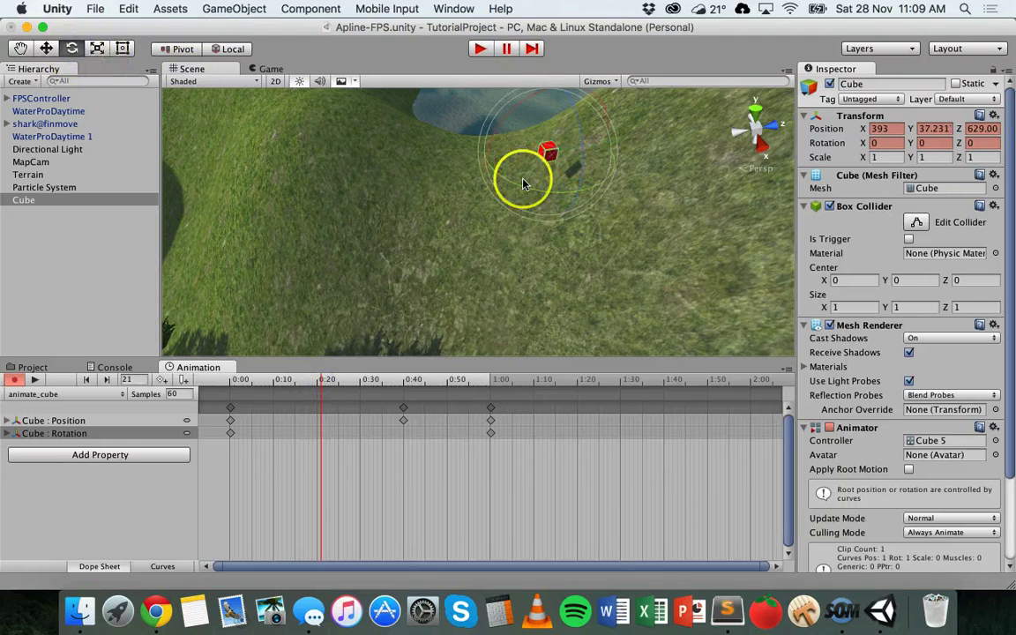
pyautogui.moveTo(538, 185)
pyautogui.mouseDown()
pyautogui.moveTo(584, 189)
pyautogui.moveTo(604, 115)
pyautogui.moveTo(597, 136)
pyautogui.moveTo(573, 106)
pyautogui.moveTo(572, 155)
pyautogui.moveTo(540, 191)
pyautogui.mouseUp()
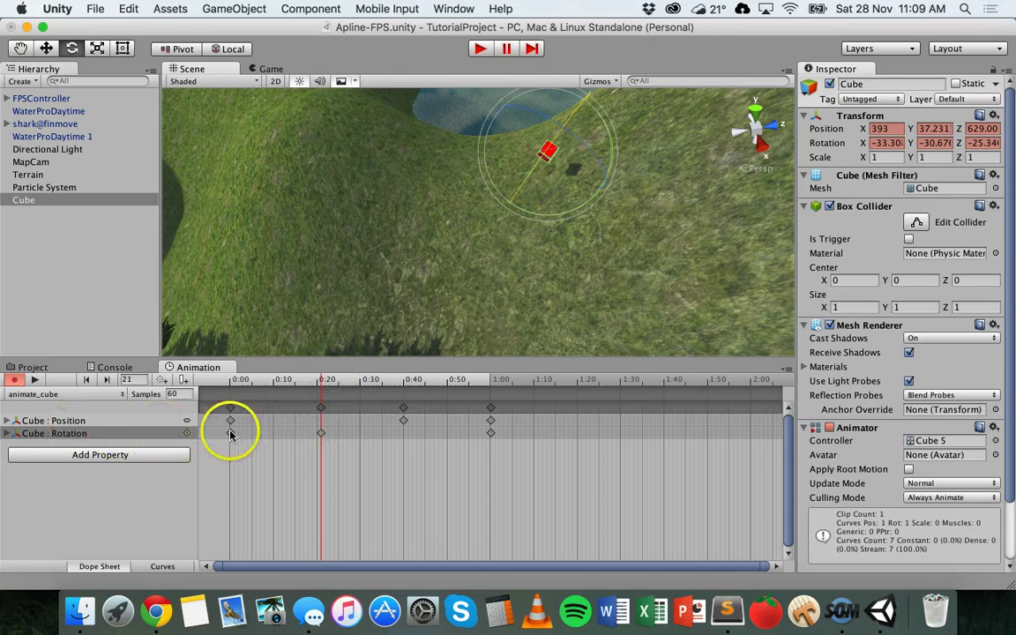
pyautogui.doubleClick(320, 432)
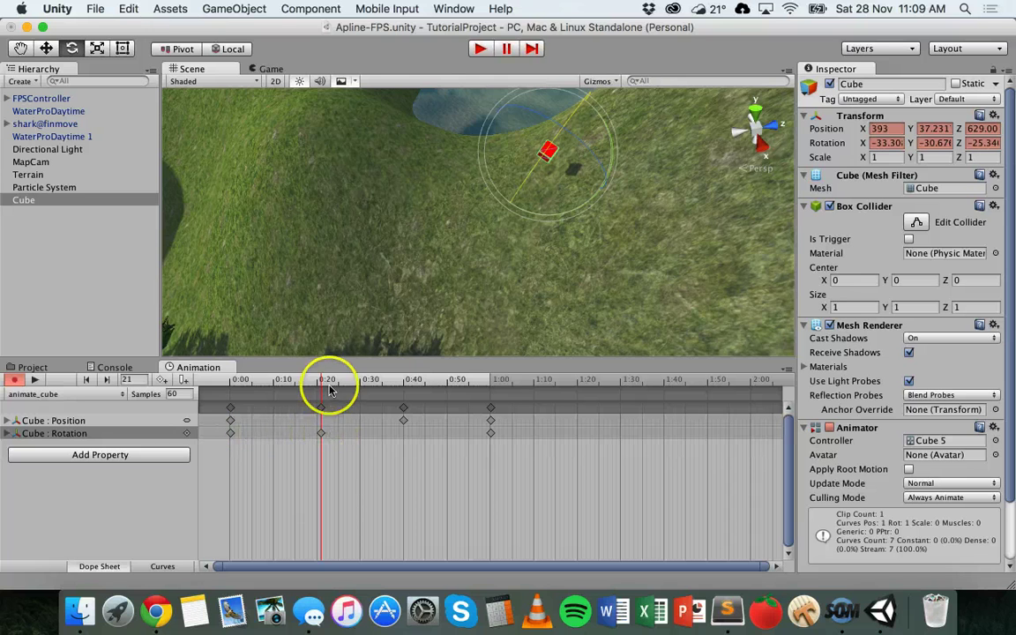
pyautogui.moveTo(322, 382); pyautogui.dragTo(445, 379)
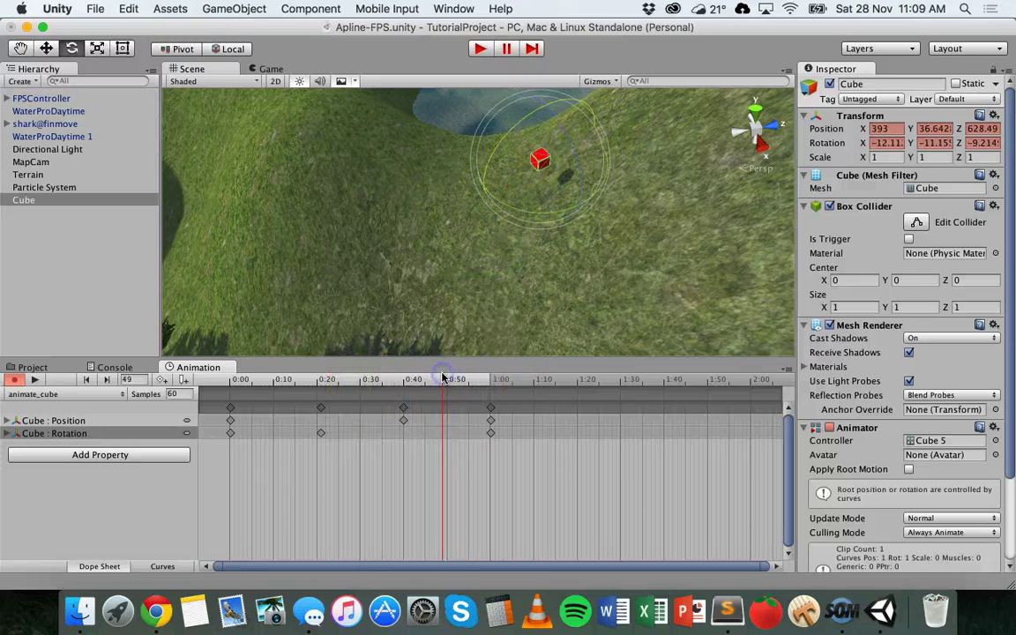
# Add a Cube Scale track to the clip and move the playhead to 0:30
pyautogui.click(101, 455)
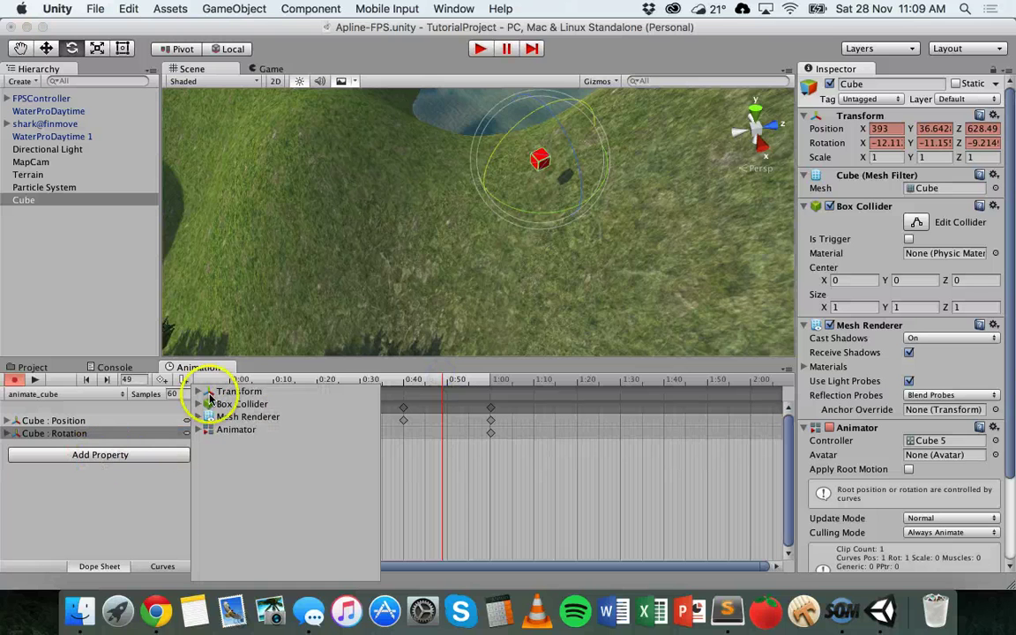
pyautogui.click(199, 392)
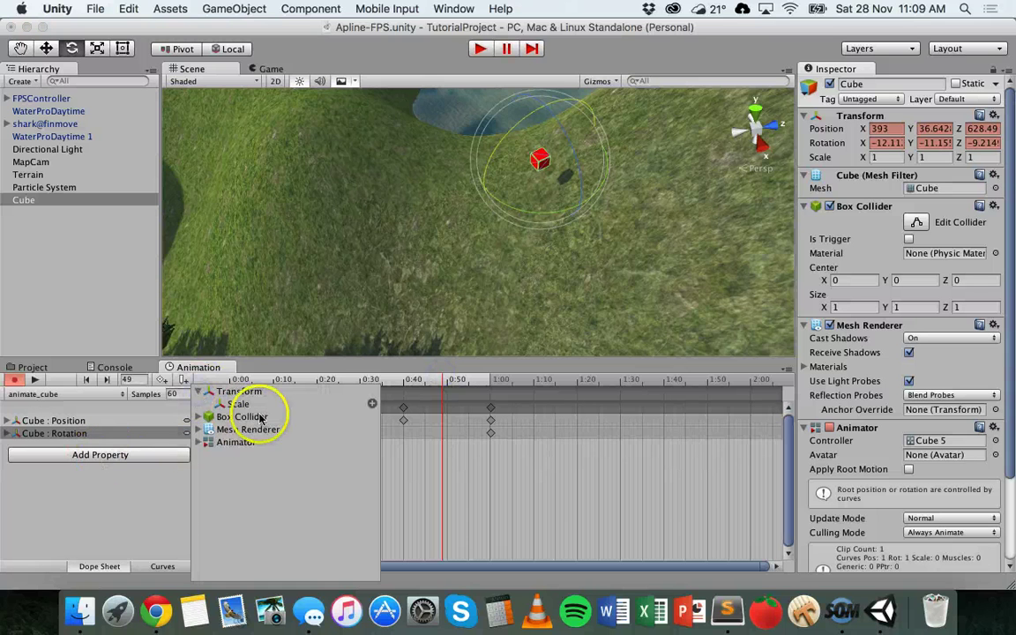
pyautogui.click(374, 403)
pyautogui.moveTo(441, 381); pyautogui.dragTo(361, 381)
# Scale the cube up to about 2.4286 at 0:30, then scrub back to preview
pyautogui.click(98, 49)
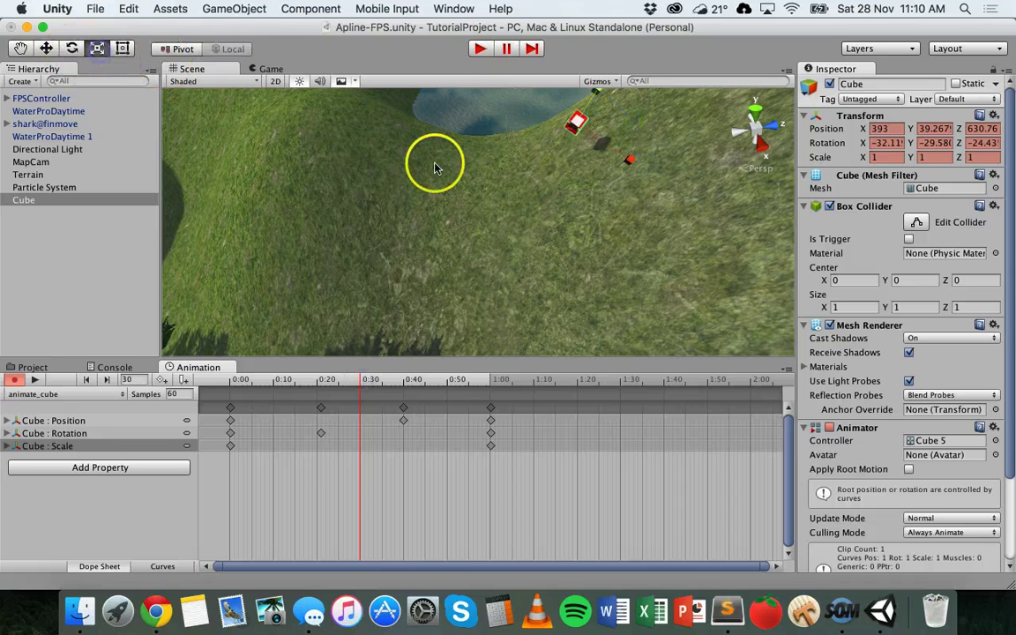
pyautogui.scroll(-3, 435, 163)
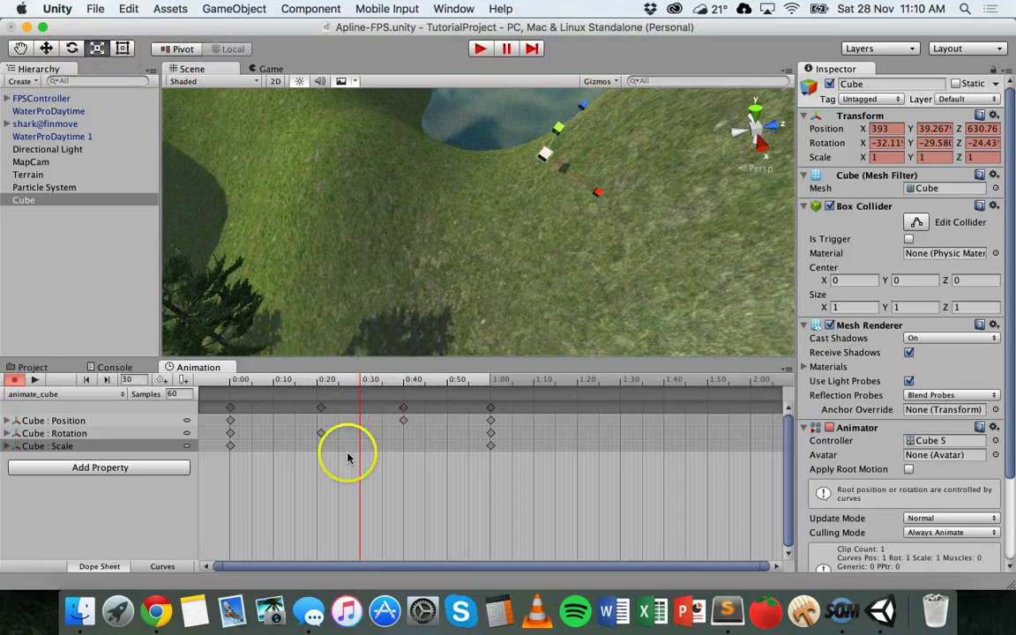
pyautogui.moveTo(554, 159); pyautogui.dragTo(660, 197)
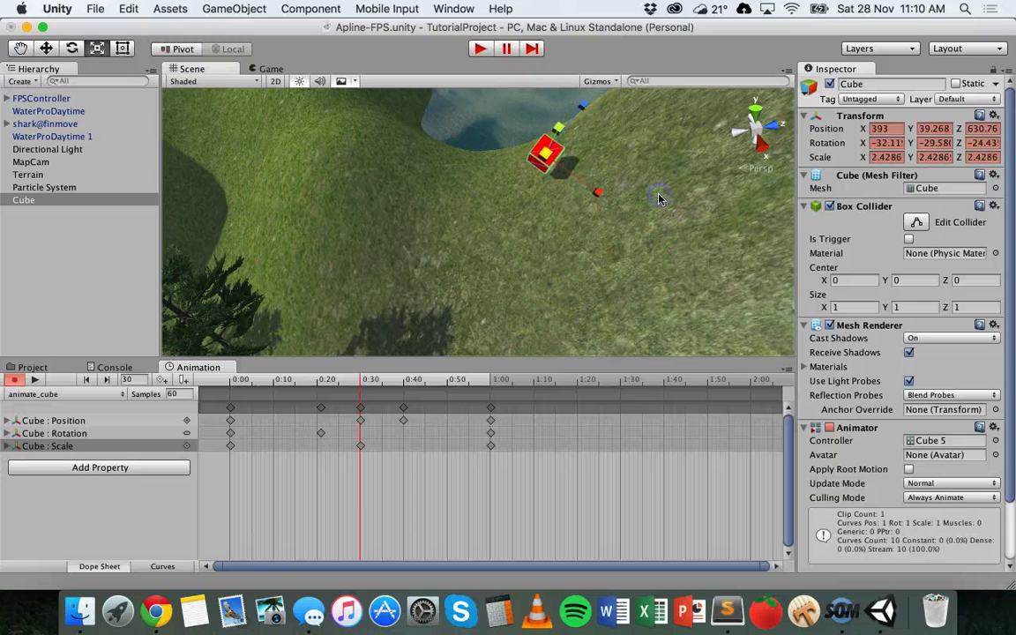
pyautogui.moveTo(353, 388); pyautogui.dragTo(220, 345)
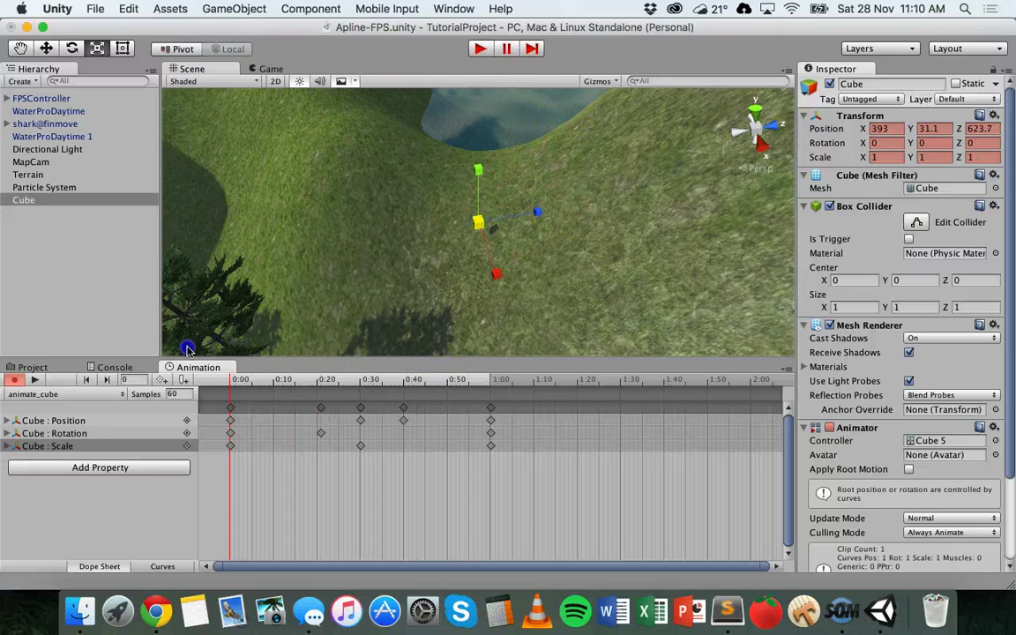
pyautogui.click(481, 50)
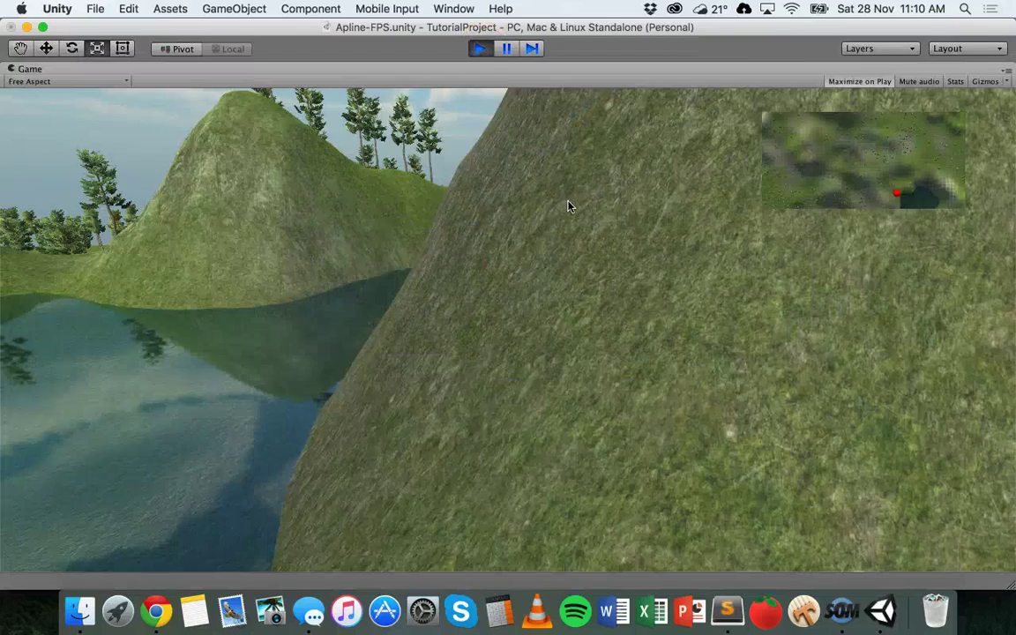
pyautogui.moveTo(568, 206); pyautogui.dragTo(844, 42)
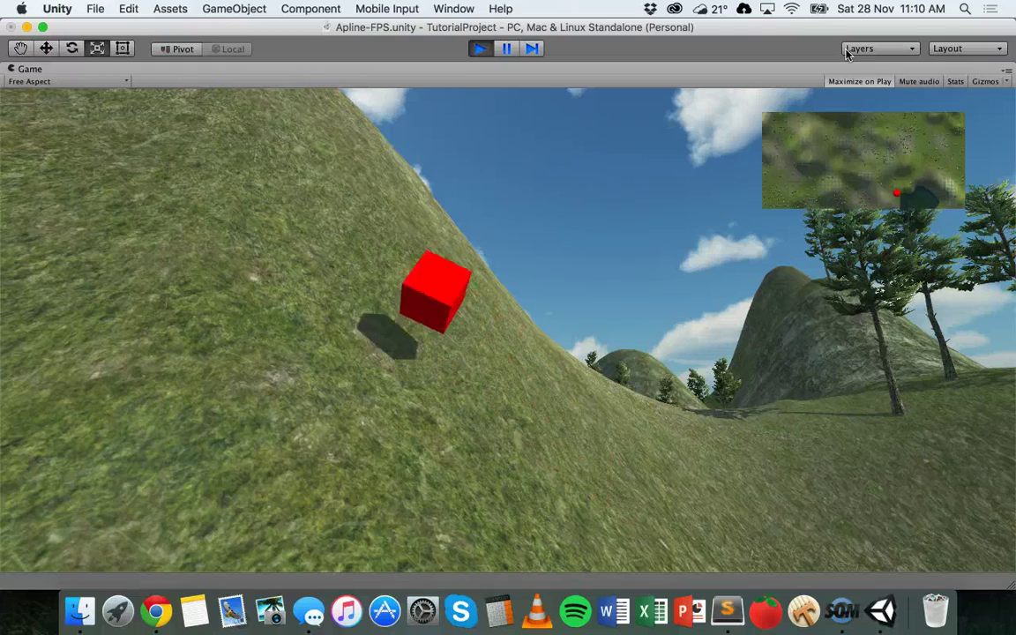
pyautogui.moveTo(847, 53); pyautogui.dragTo(585, 218)
pyautogui.press('super+p')
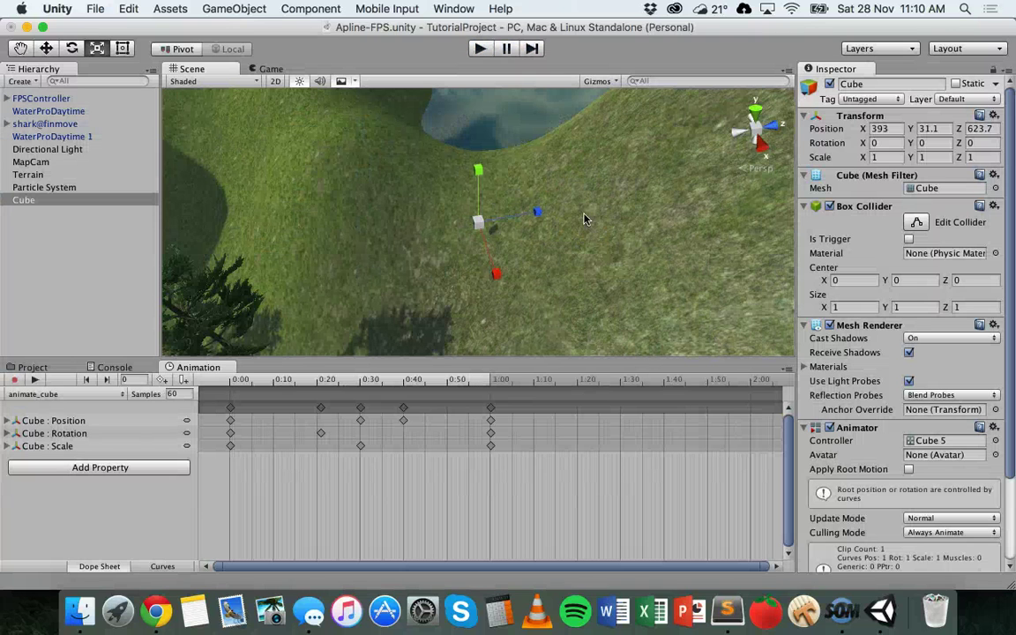
pyautogui.scroll(-5, 889, 338)
pyautogui.scroll(5, 889, 476)
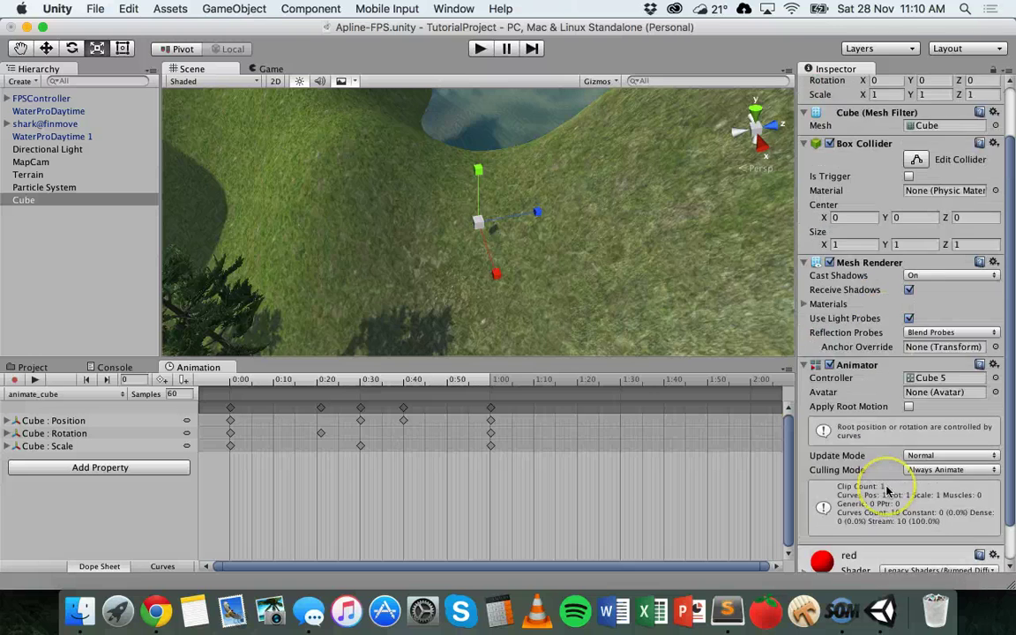